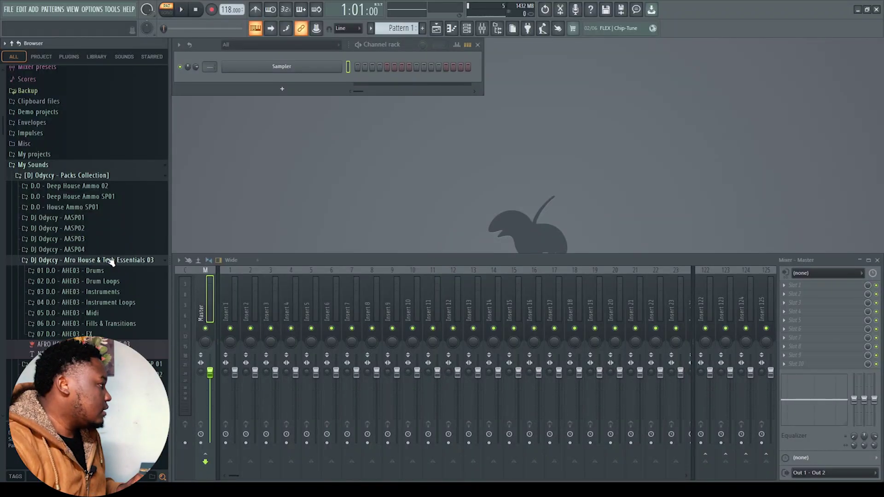
# Load the D.O - AHE03 - Kick (1) sample from the AHE03 Drums Kicks folder onto the Sampler channel.
pyautogui.click(110, 272)
pyautogui.click(113, 281)
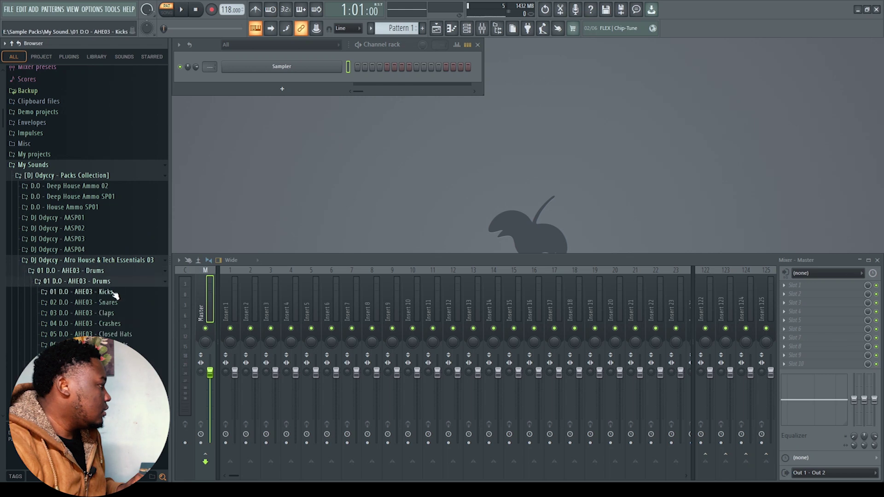
pyautogui.click(113, 292)
pyautogui.moveTo(107, 233); pyautogui.dragTo(282, 68)
# Fill the kick channel on every fourth step, preview the pattern, and collapse the Kicks folder.
pyautogui.rightClick(282, 68)
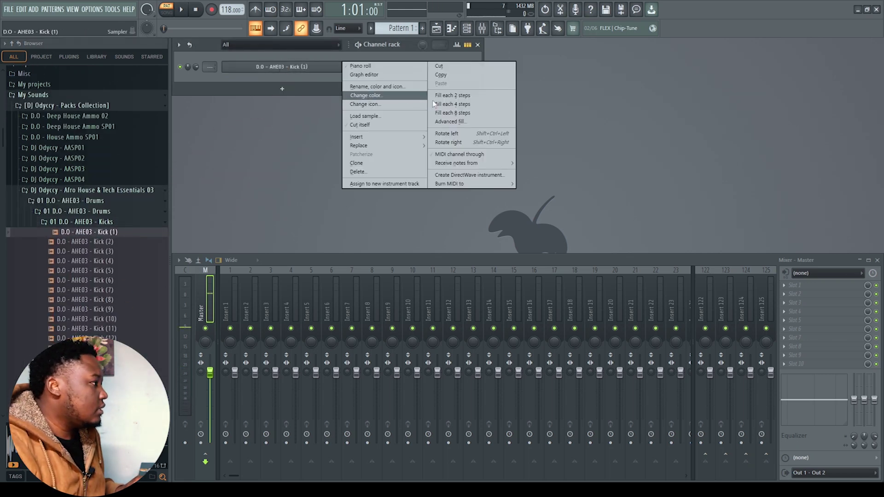
pyautogui.click(449, 103)
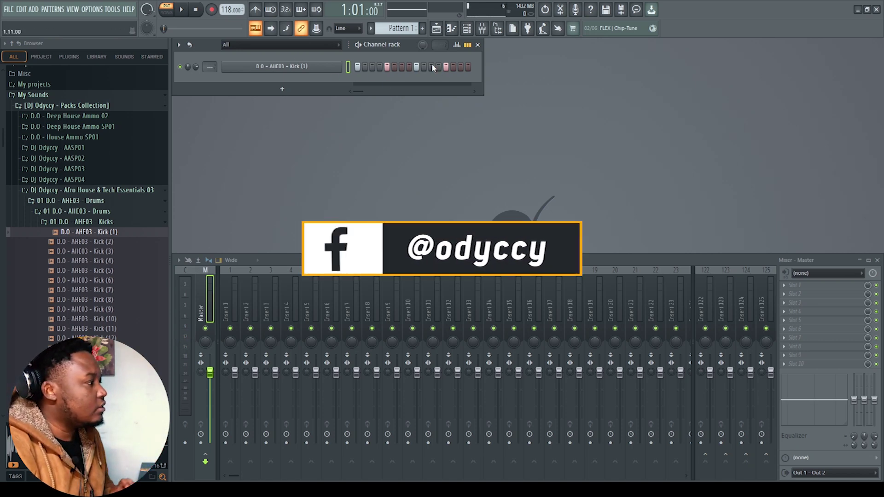
pyautogui.press('space')
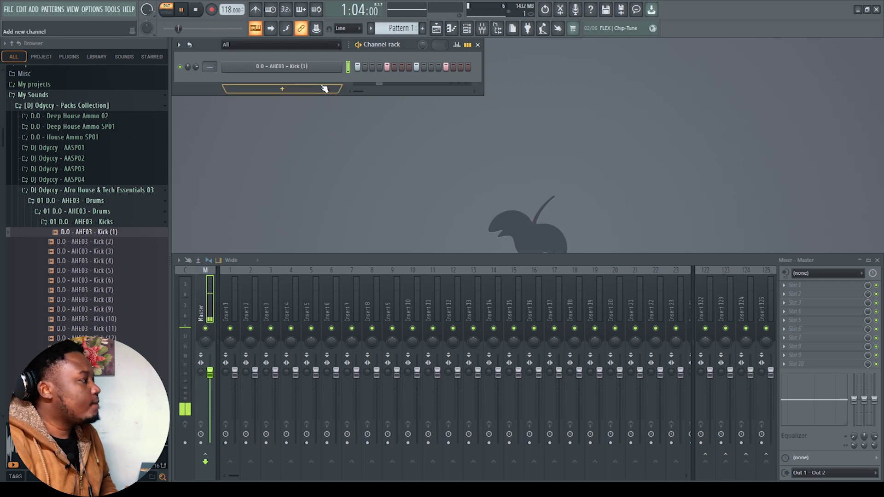
pyautogui.press('space')
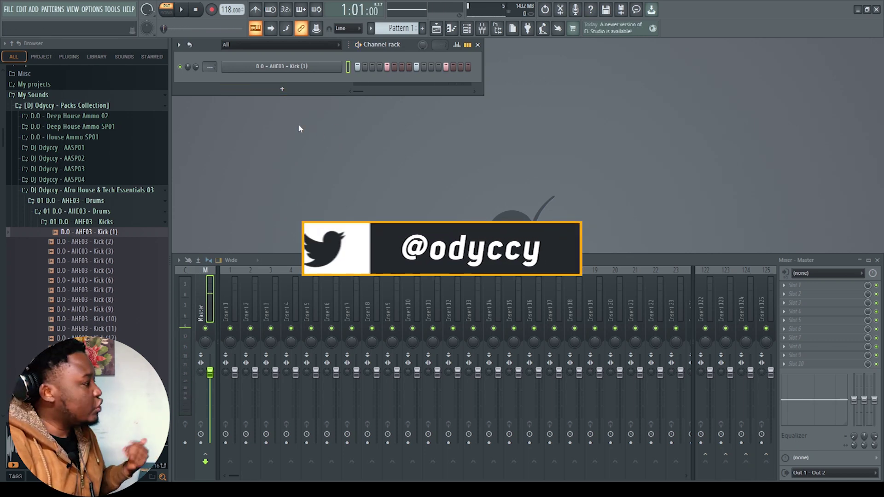
pyautogui.click(106, 222)
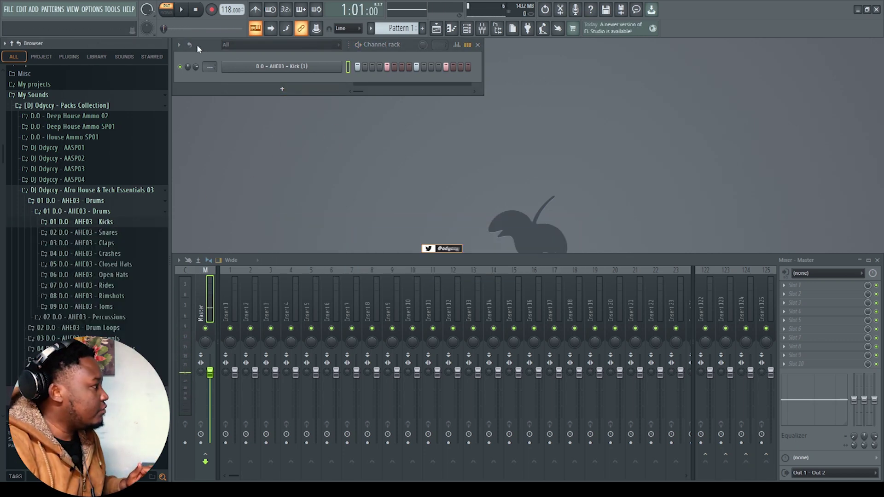
# Add a Morphine synth channel and load its BAS Smoothy MC preset.
pyautogui.click(282, 89)
pyautogui.click(327, 295)
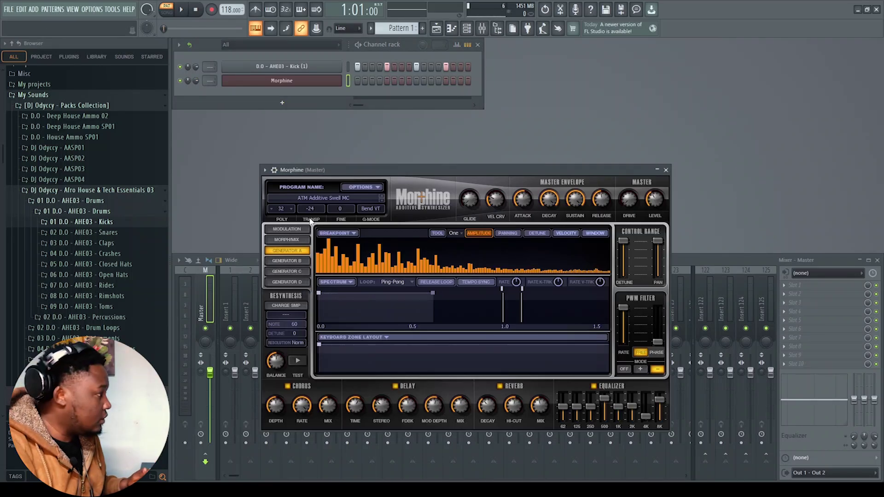
pyautogui.click(323, 198)
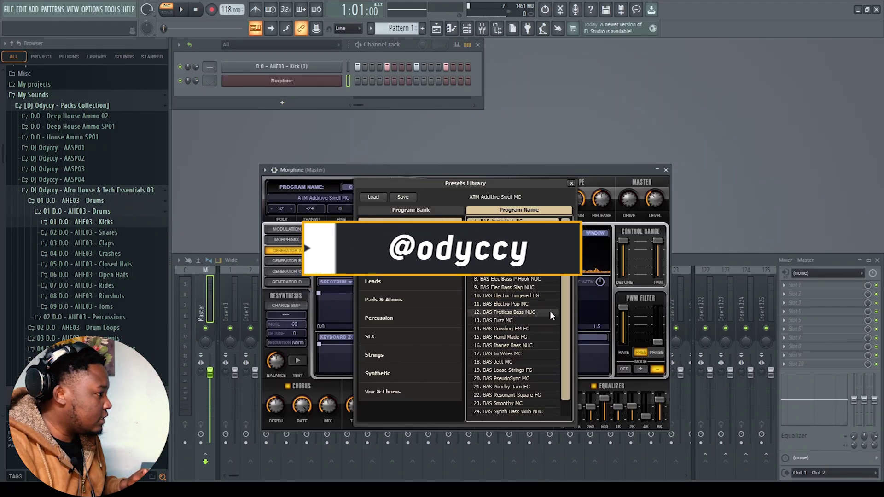
pyautogui.moveTo(566, 323); pyautogui.dragTo(570, 409)
pyautogui.click(507, 385)
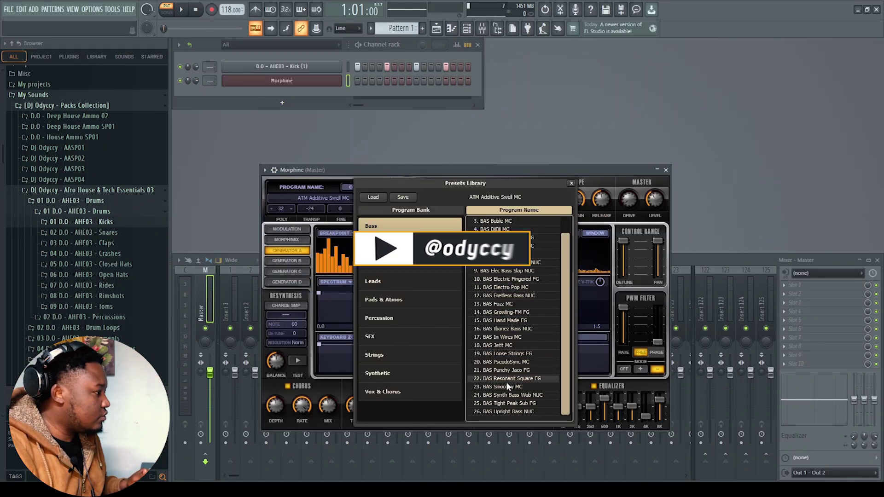
pyautogui.click(572, 183)
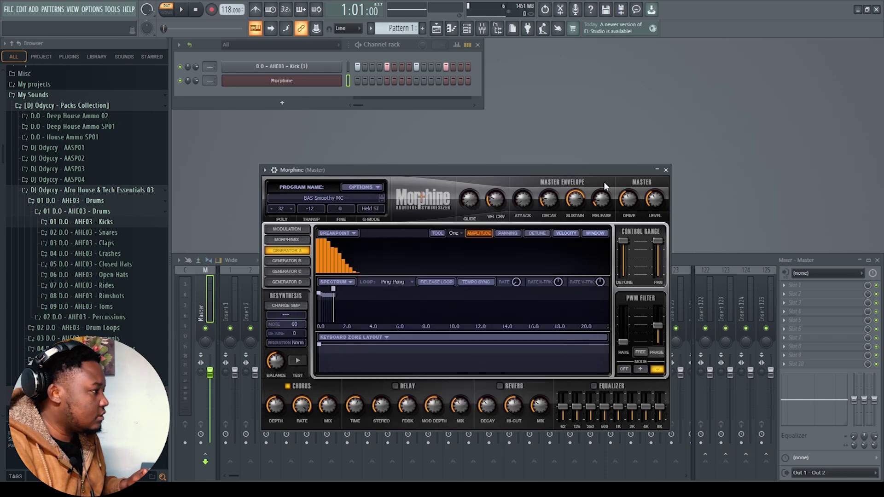
pyautogui.click(665, 170)
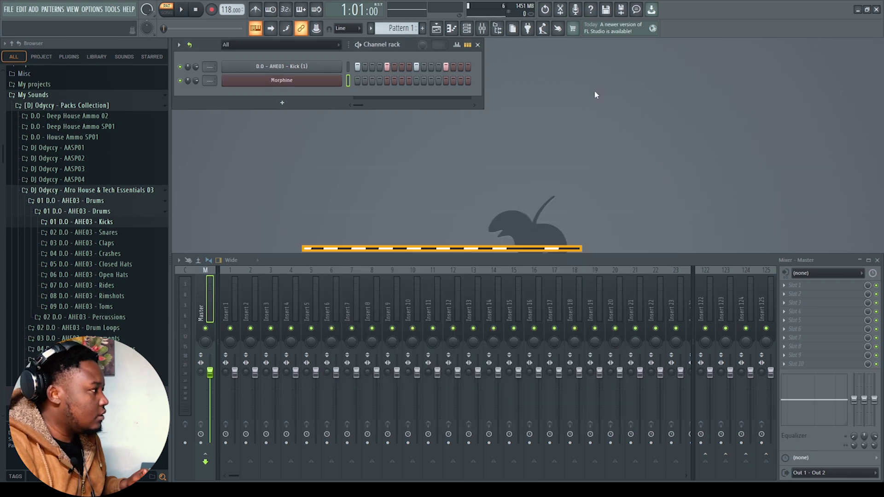
# Draw a four-bar Morphine bassline in the piano roll with one-bar notes F3, G3, A3 and A3.
pyautogui.click(451, 28)
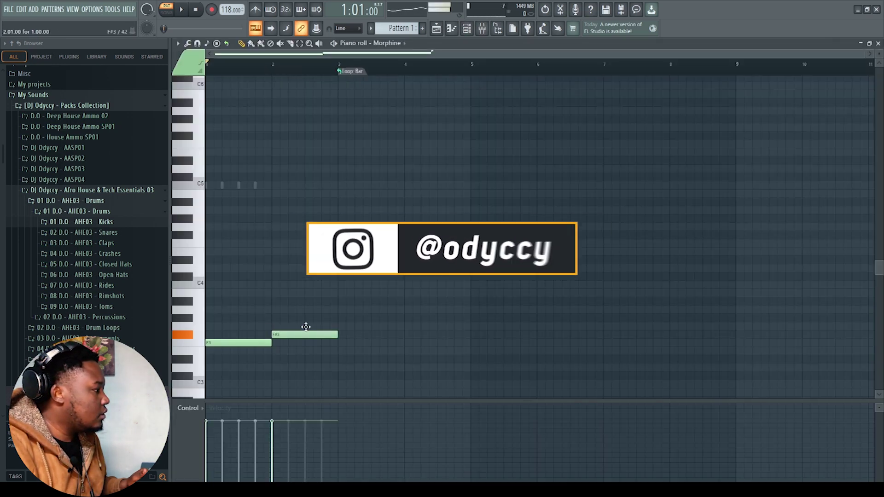
pyautogui.moveTo(306, 335); pyautogui.dragTo(305, 326)
pyautogui.click(390, 309)
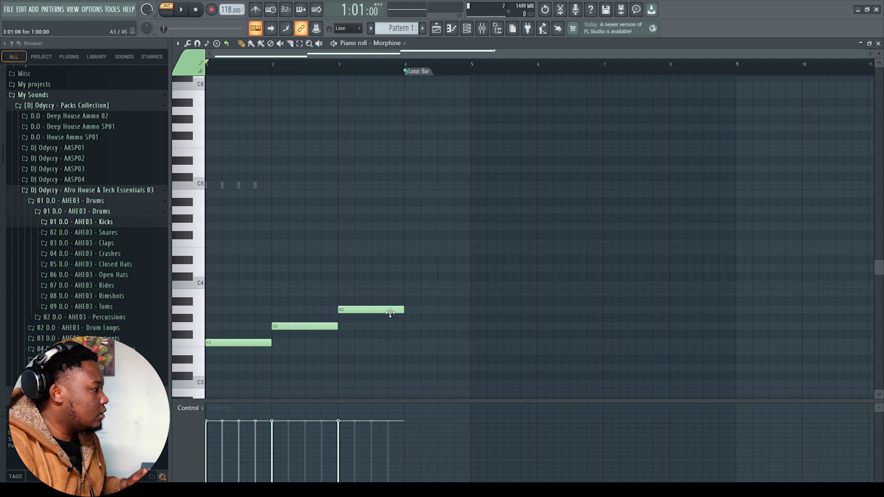
pyautogui.moveTo(428, 311); pyautogui.dragTo(468, 313)
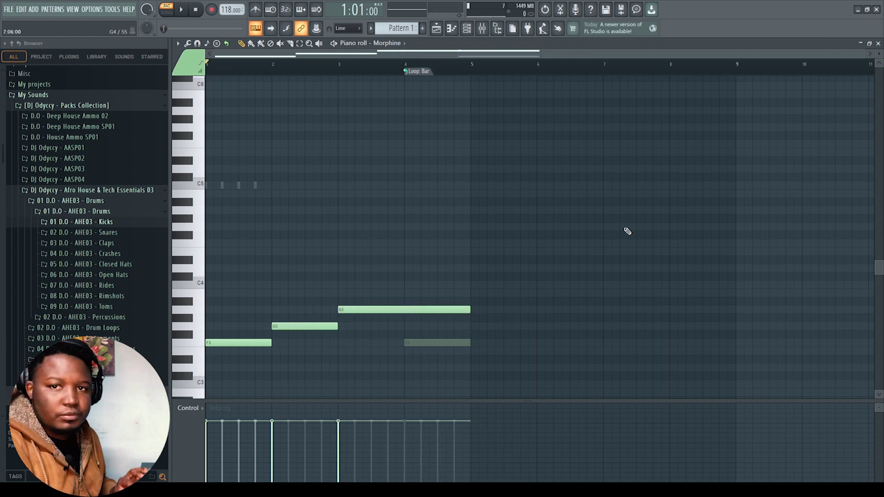
pyautogui.hotkey('ctrl', 'z')
pyautogui.click(415, 309)
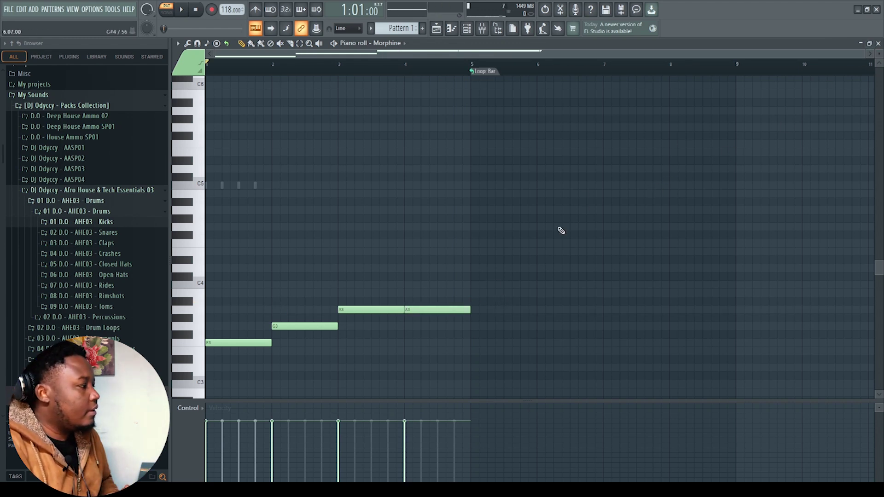
pyautogui.click(878, 42)
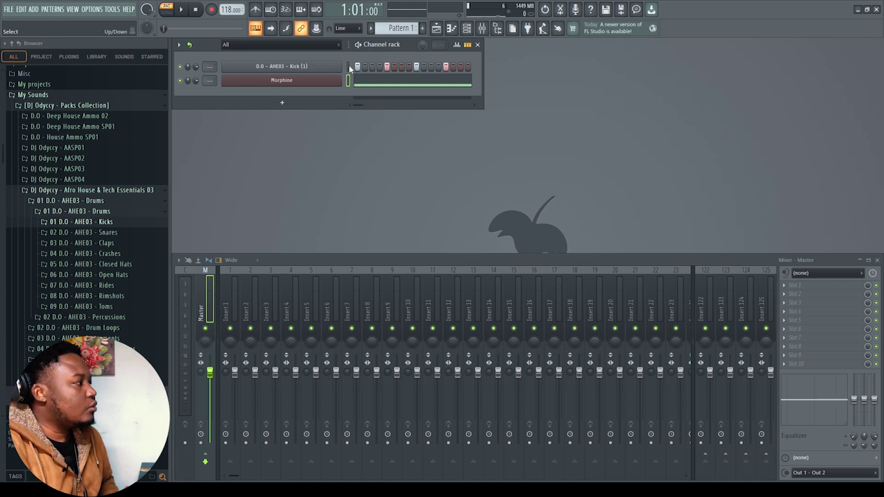
# Route the kick to mixer track 1 and Morphine to track 2, and play the pattern to check both signals.
pyautogui.hotkey('ctrl', 'l')
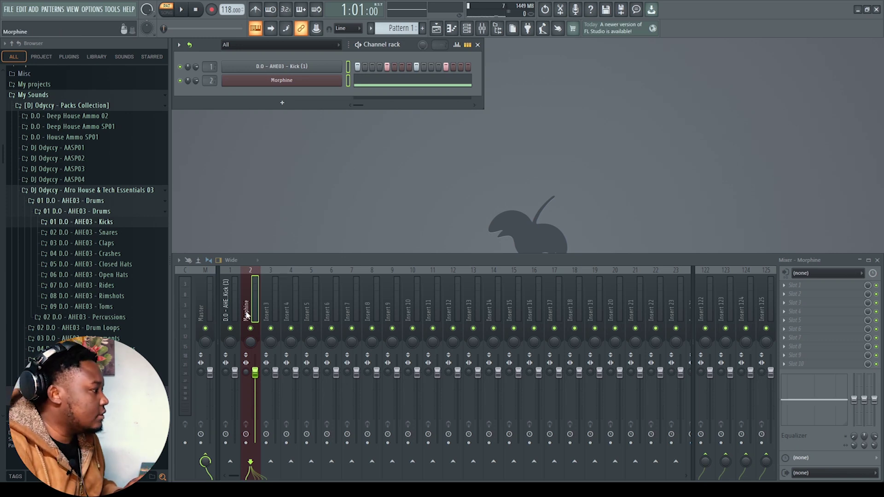
pyautogui.click(233, 299)
pyautogui.press('space')
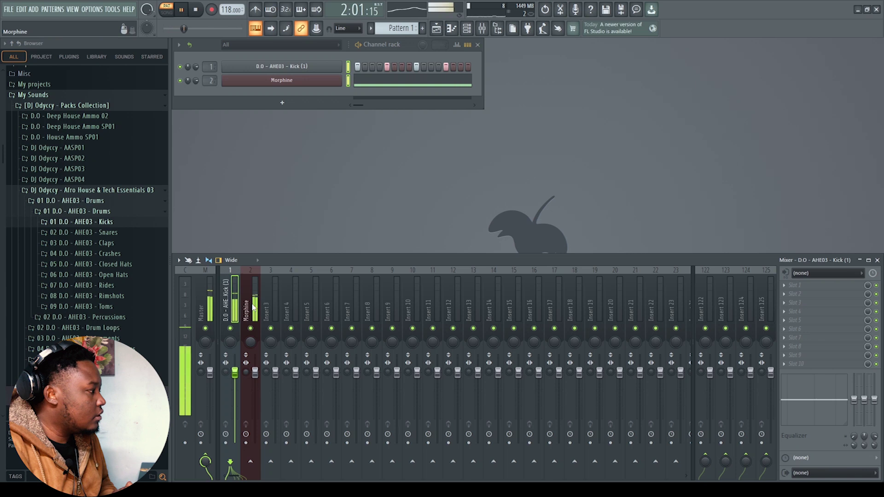
pyautogui.click(253, 304)
pyautogui.press('space')
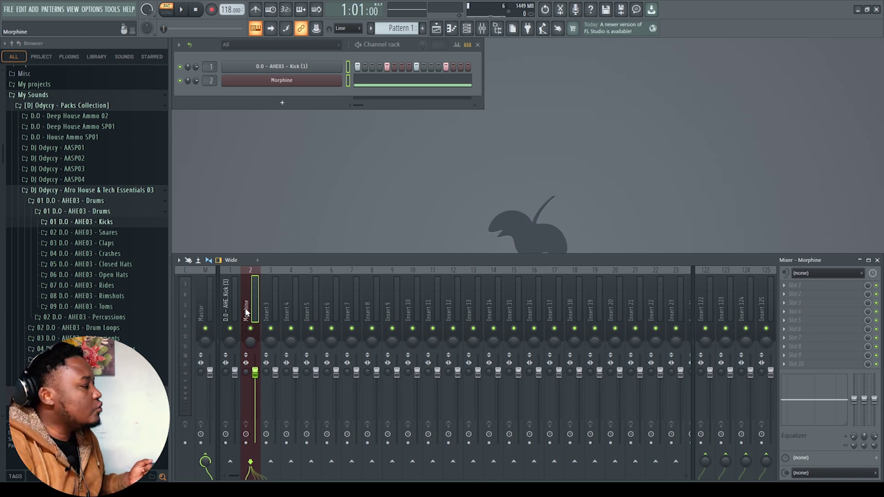
pyautogui.click(231, 303)
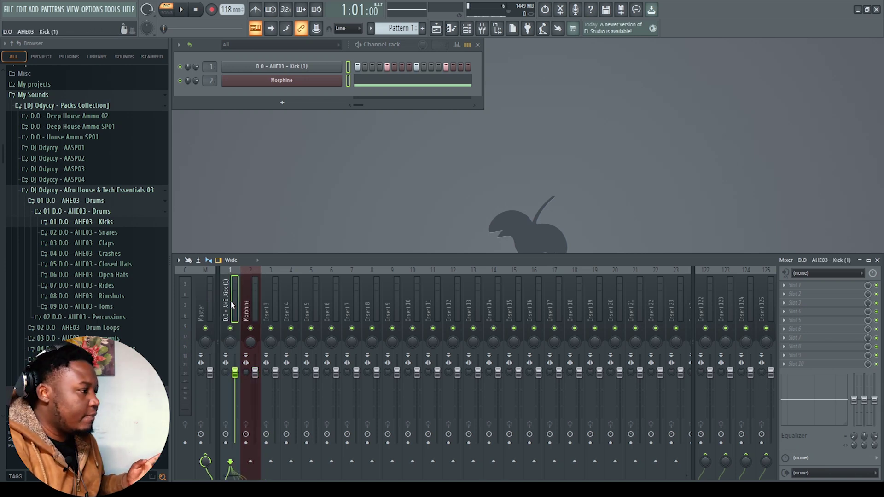
# Add Fruity Limiter to the Morphine mixer track and switch it to compressor mode.
pyautogui.click(255, 306)
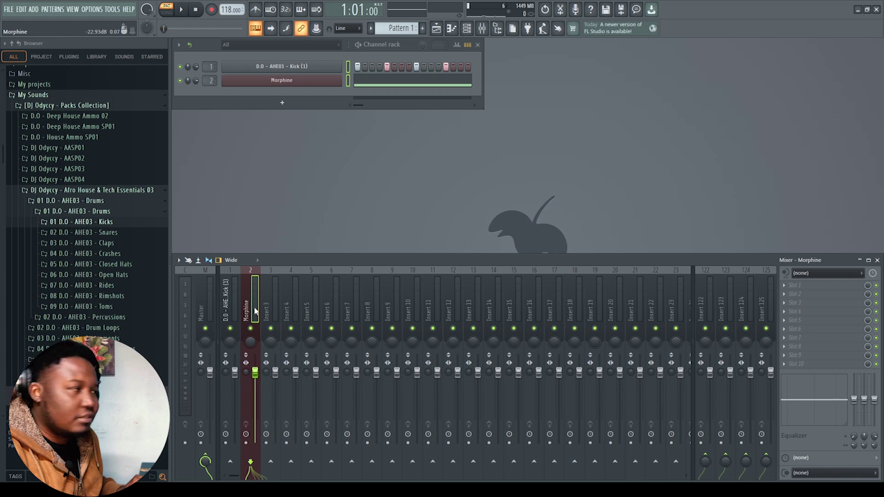
pyautogui.click(587, 232)
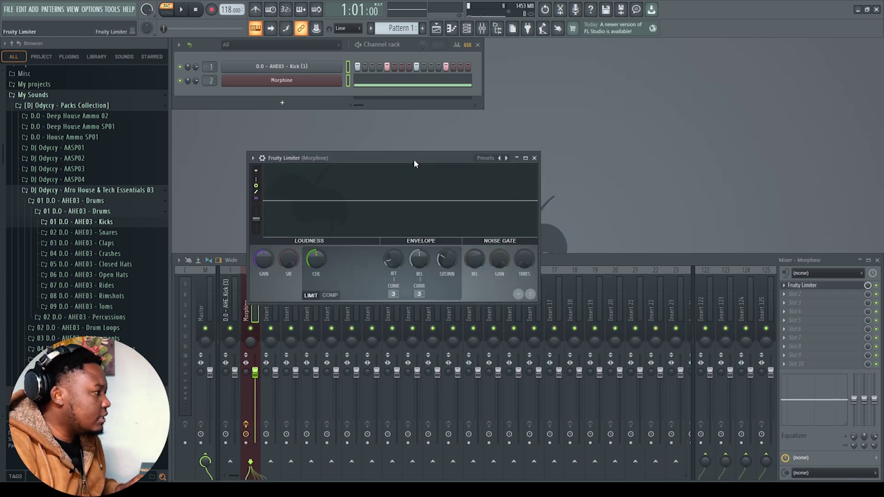
pyautogui.moveTo(414, 158); pyautogui.dragTo(520, 171)
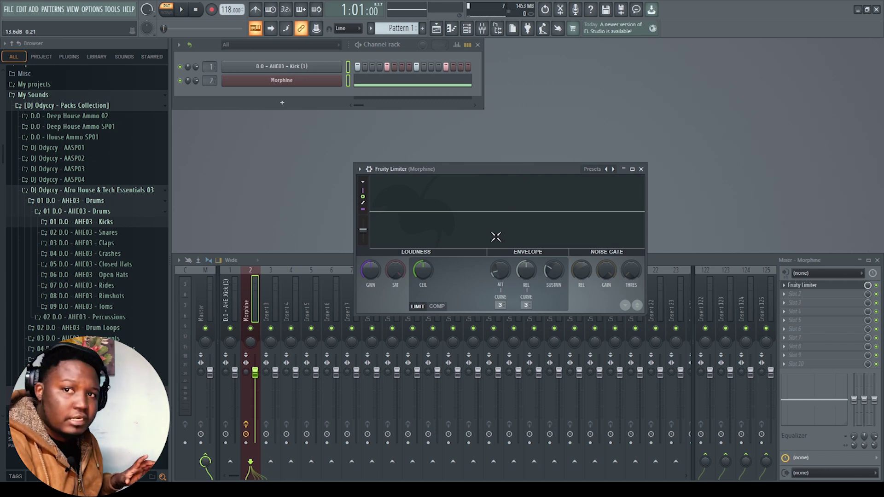
pyautogui.click(437, 306)
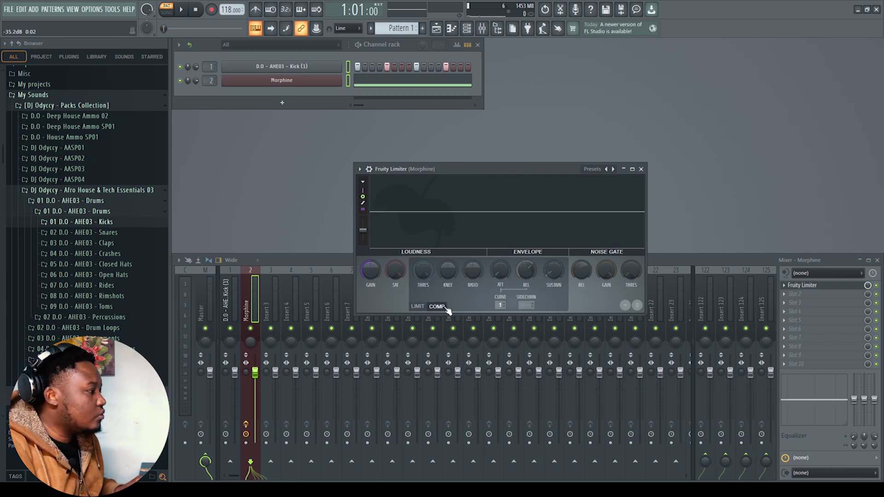
# Sidechain the kick track to the Morphine track, set the limiter's sidechain input to 1, and preview the pattern.
pyautogui.click(238, 299)
pyautogui.rightClick(251, 462)
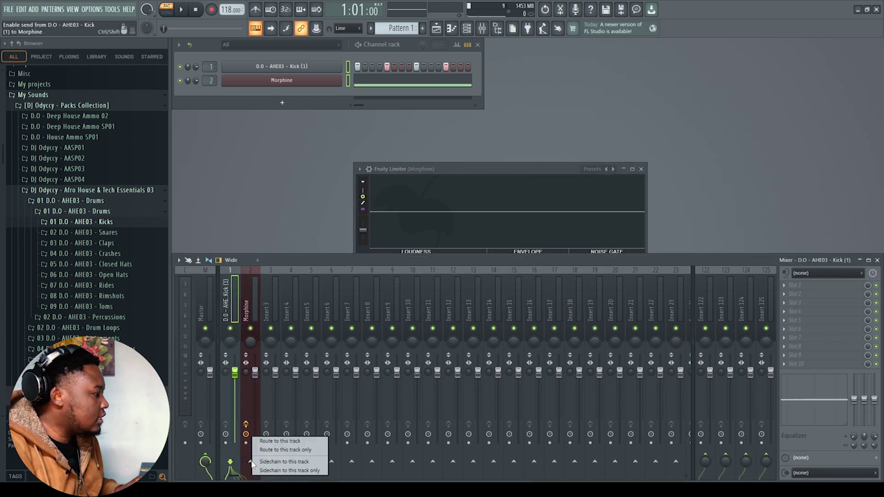
pyautogui.click(300, 462)
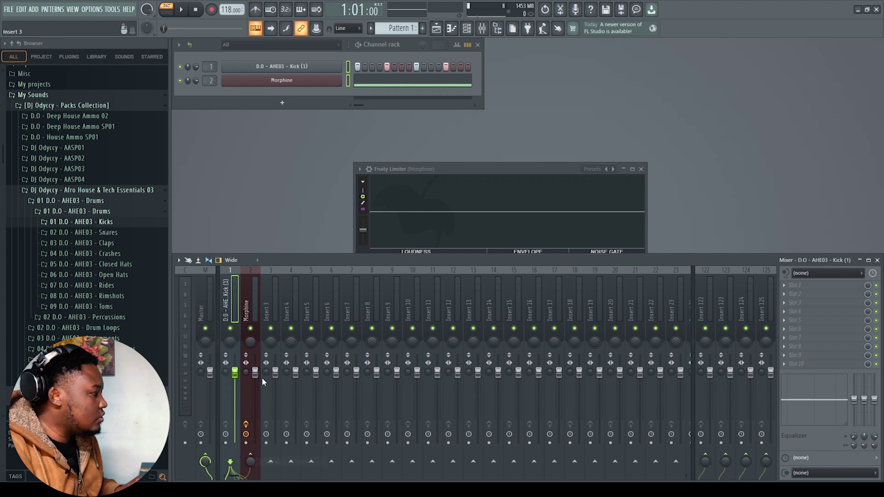
pyautogui.click(248, 311)
pyautogui.moveTo(491, 166); pyautogui.dragTo(519, 167)
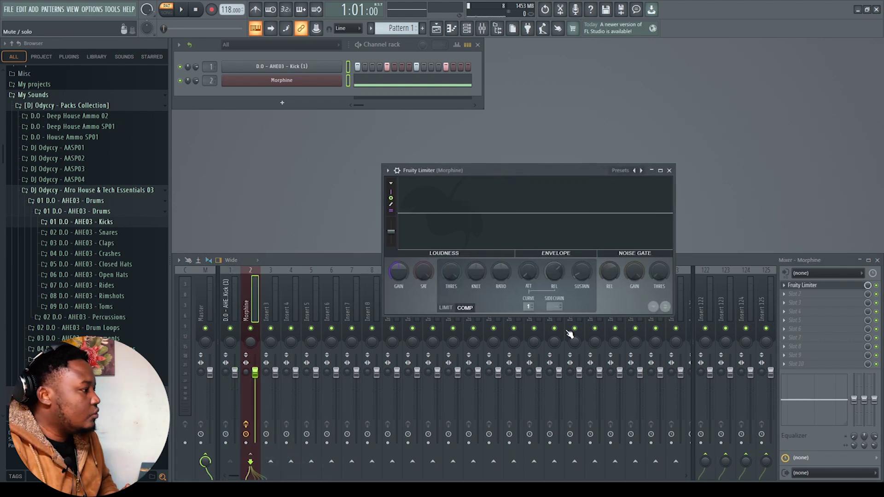
pyautogui.click(554, 306)
pyautogui.click(582, 326)
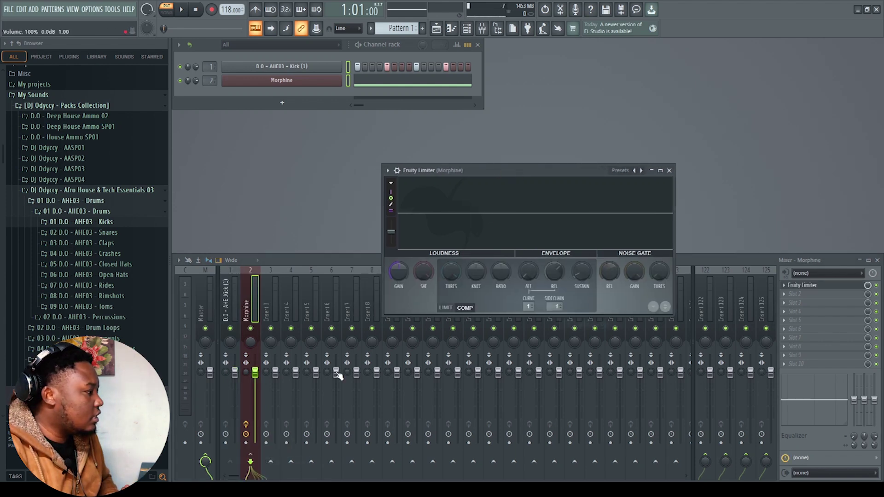
pyautogui.press('space')
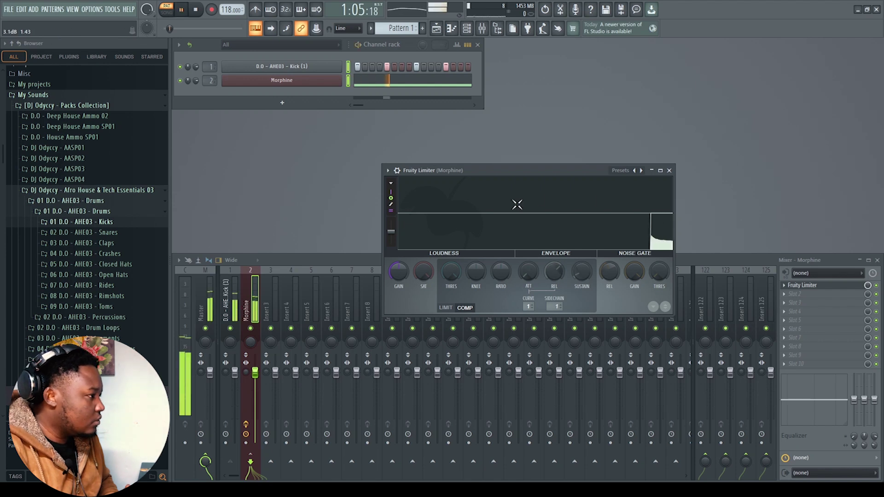
pyautogui.press('space')
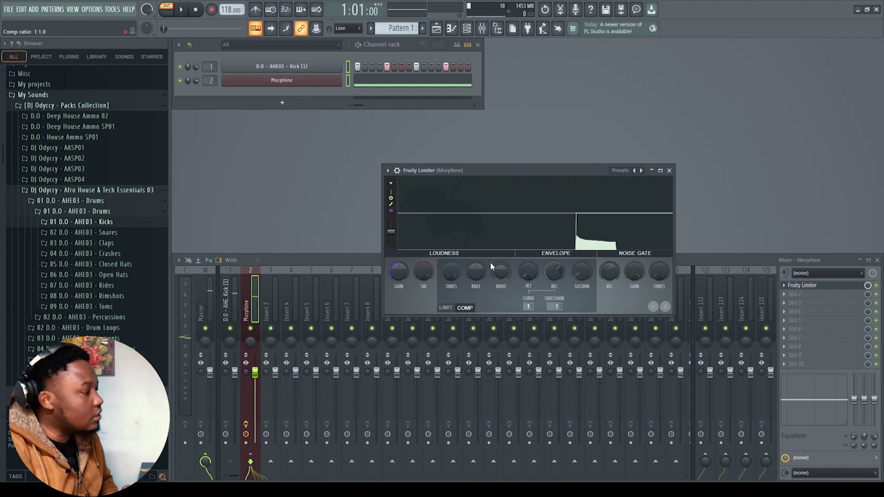
# Lower the limiter's compressor threshold, with ratio 5.6:1 and release about 533 ms, previewing the ducking while adjusting.
pyautogui.moveTo(451, 274); pyautogui.dragTo(451, 300)
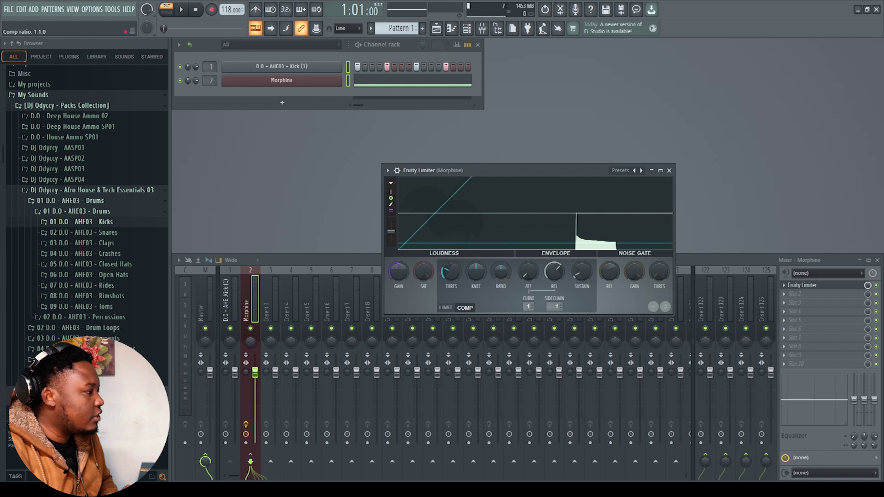
pyautogui.moveTo(501, 272); pyautogui.dragTo(501, 260)
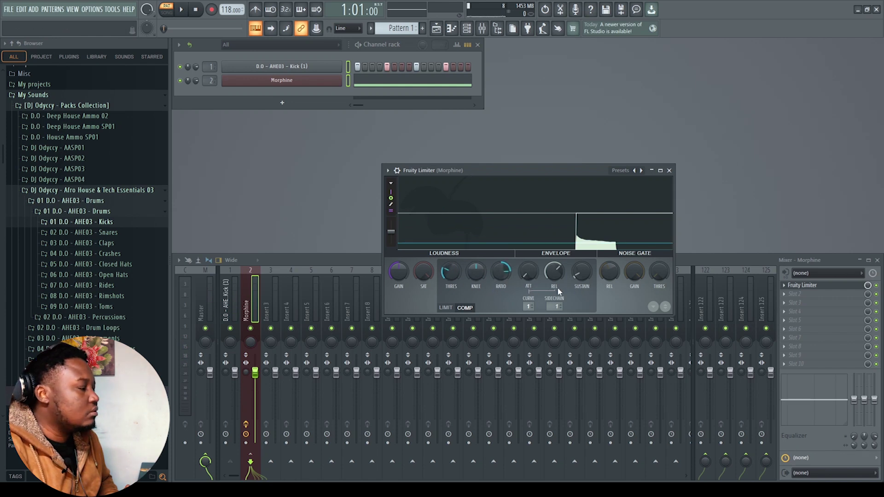
pyautogui.press('space')
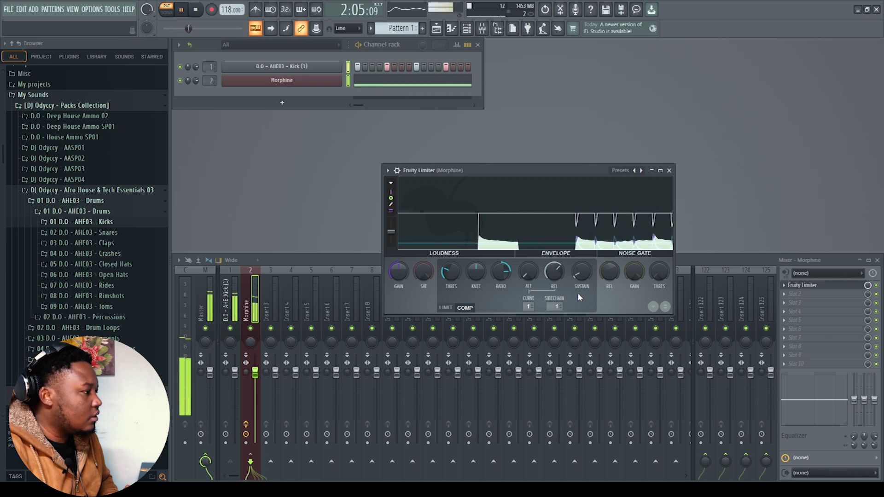
pyautogui.press('space')
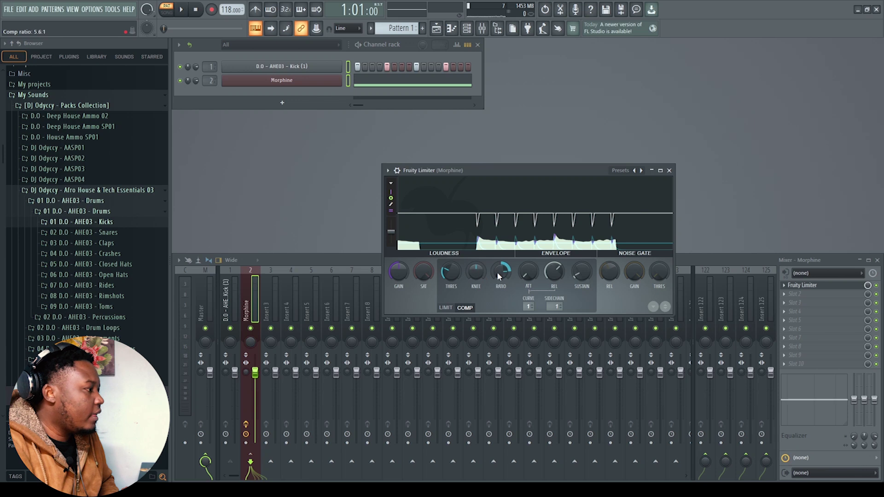
pyautogui.moveTo(551, 272); pyautogui.dragTo(551, 258)
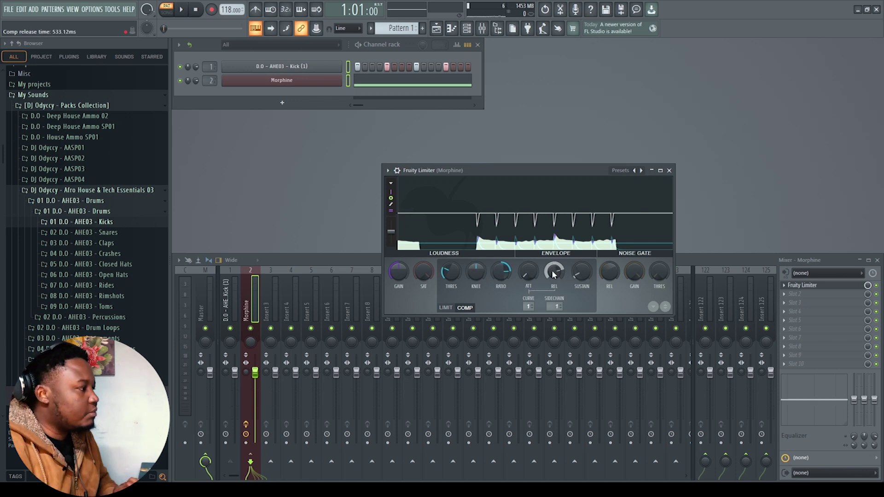
# Adjust the compressor release, trying shorter settings such as about 199 ms while previewing the ducking, and close Fruity Limiter.
pyautogui.press('space')
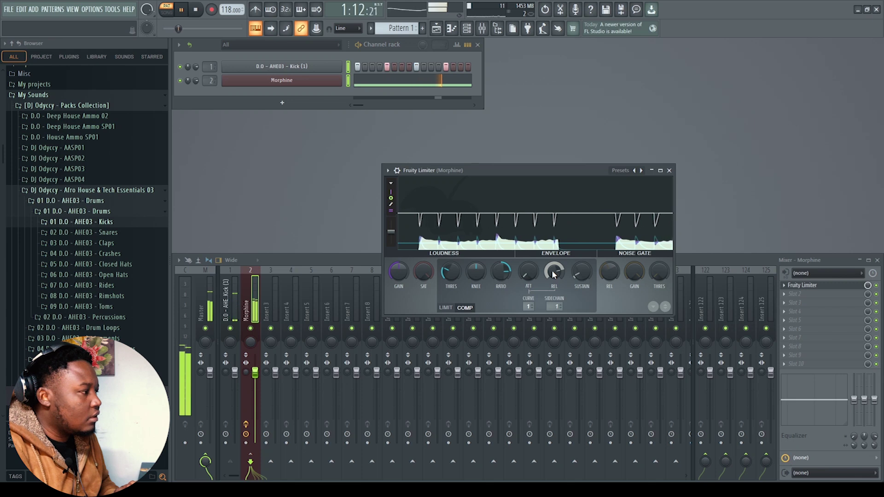
pyautogui.moveTo(552, 271)
pyautogui.mouseDown()
pyautogui.moveTo(552, 257)
pyautogui.moveTo(554, 277)
pyautogui.mouseUp()
pyautogui.press('space')
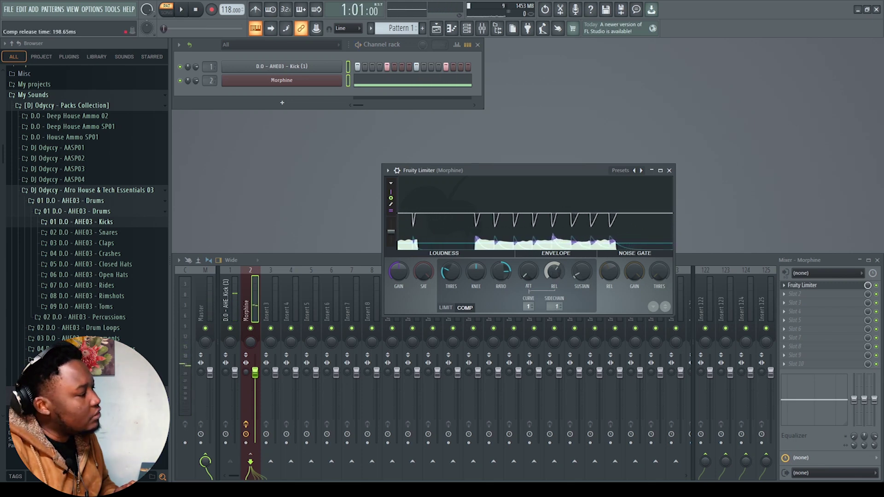
pyautogui.press('space')
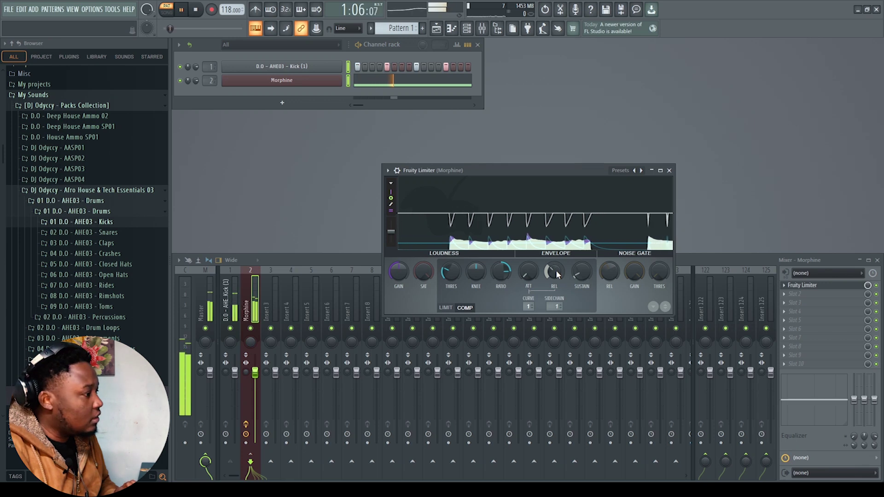
pyautogui.press('space')
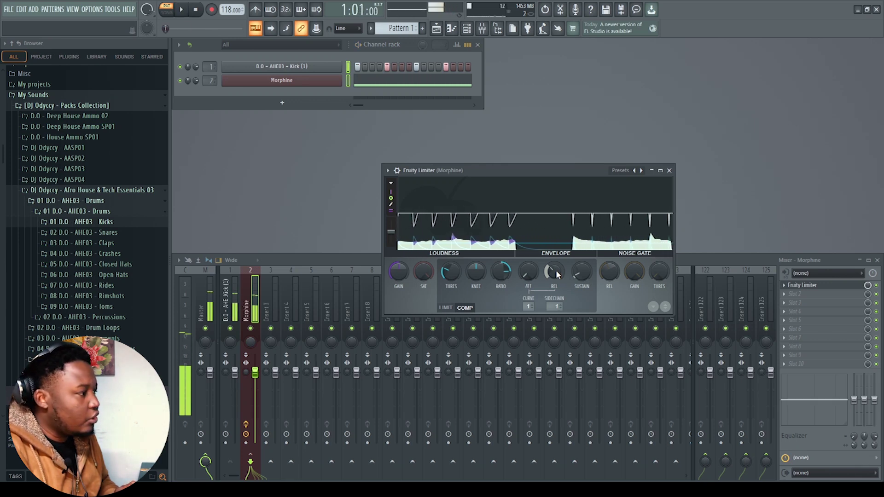
pyautogui.moveTo(555, 271); pyautogui.dragTo(552, 265)
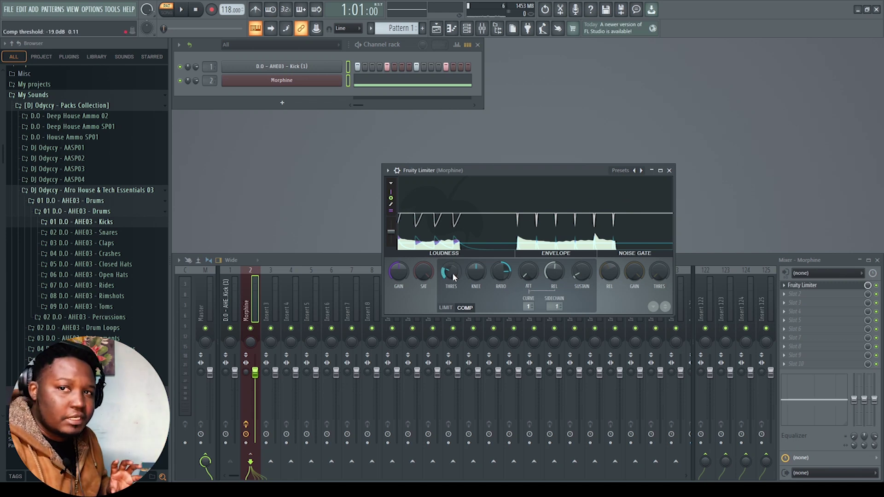
pyautogui.click(669, 170)
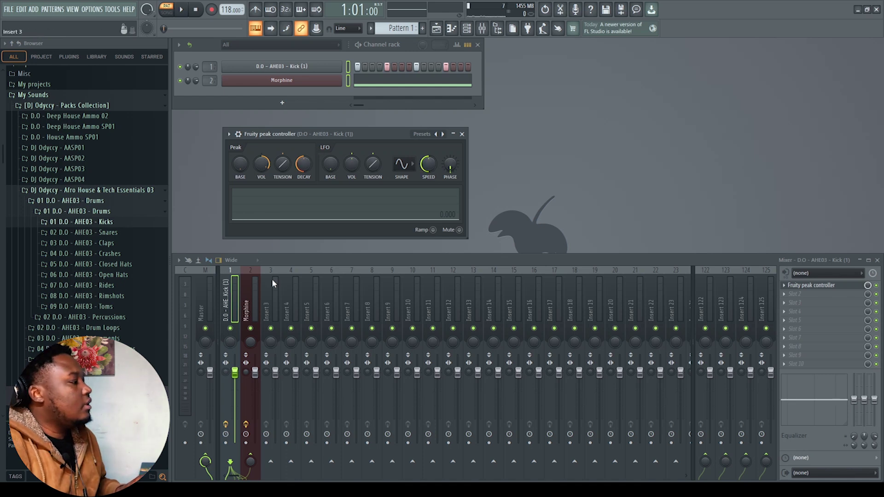
# Link the Morphine mixer track's volume to the kick's peak controller, using Peak ctrl - Peak with the Inverted mapping formula.
pyautogui.click(253, 305)
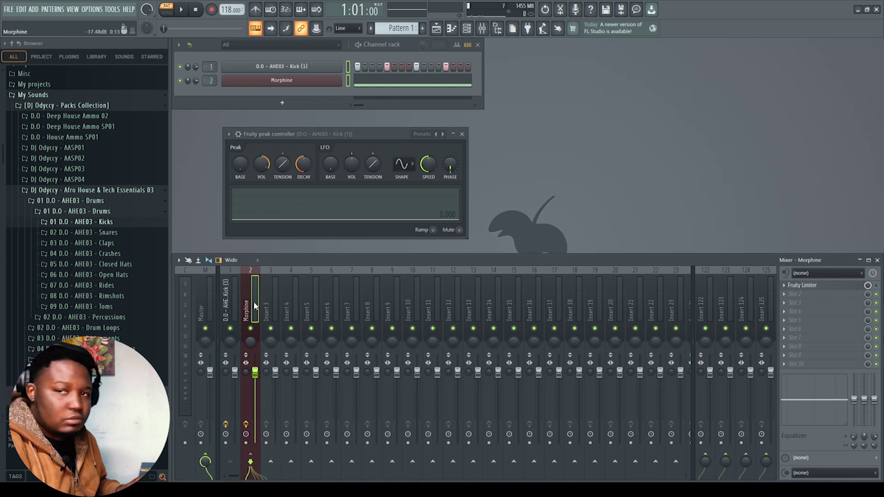
pyautogui.rightClick(256, 373)
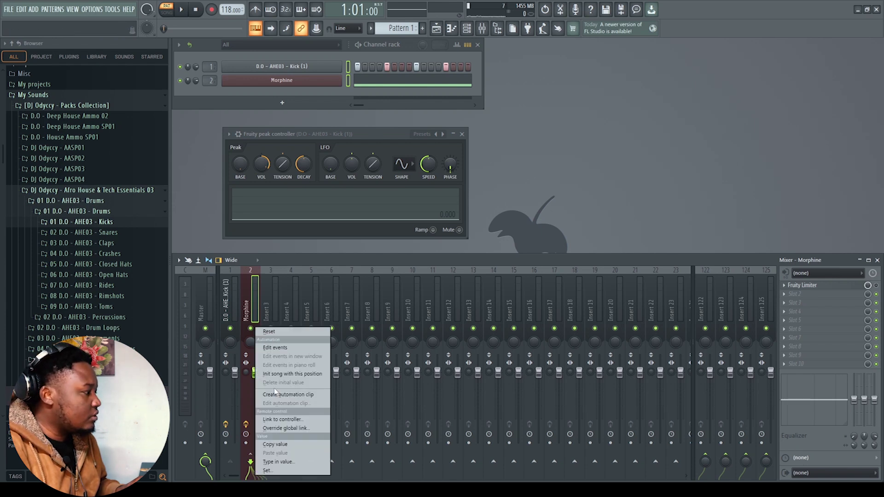
pyautogui.click(285, 419)
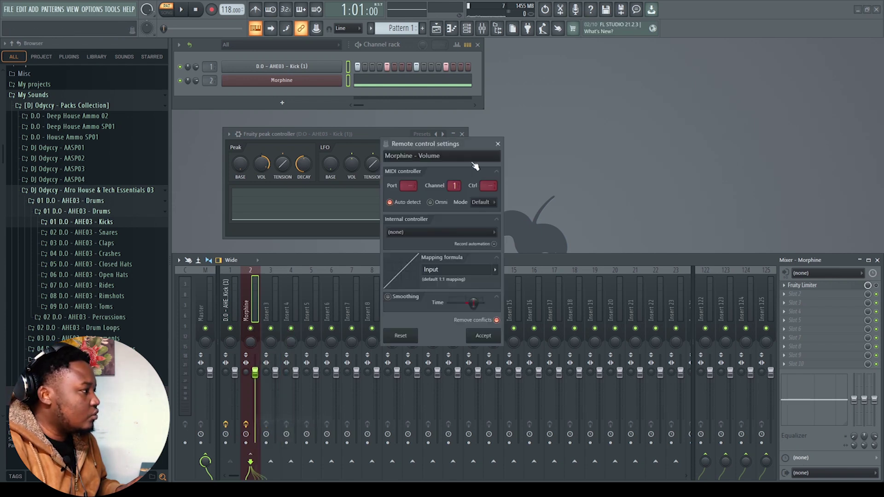
pyautogui.moveTo(445, 145); pyautogui.dragTo(571, 125)
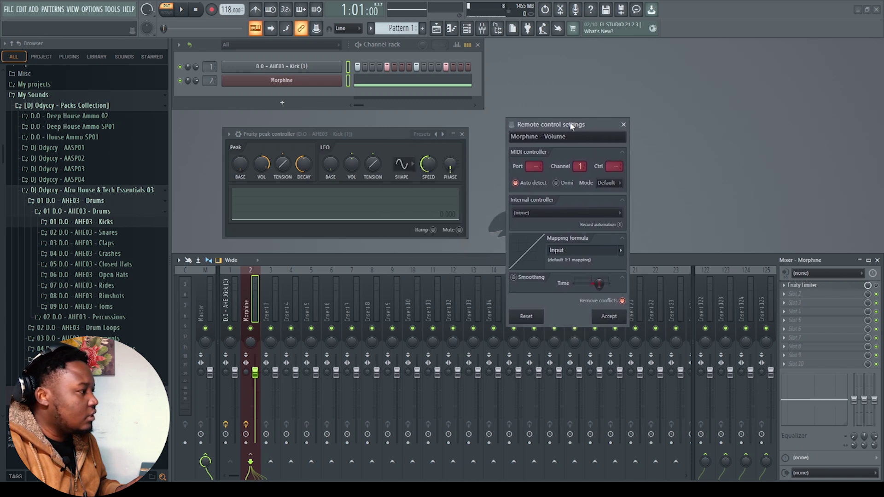
pyautogui.click(621, 251)
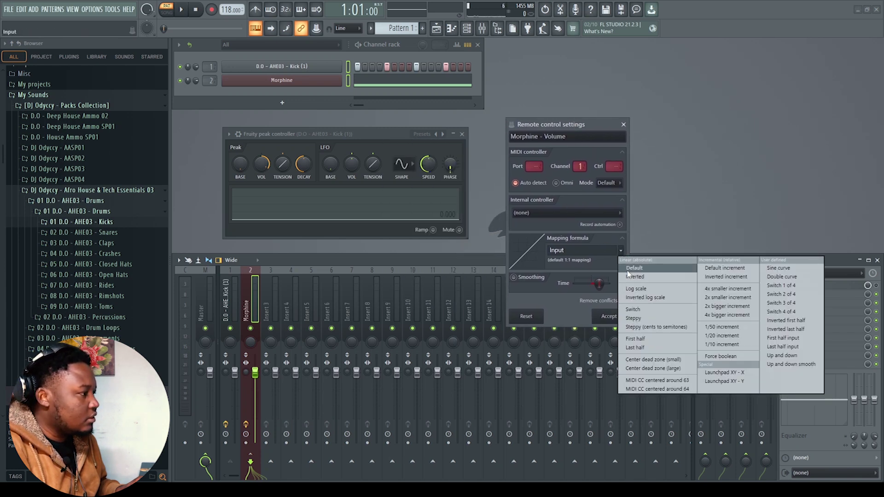
pyautogui.click(620, 212)
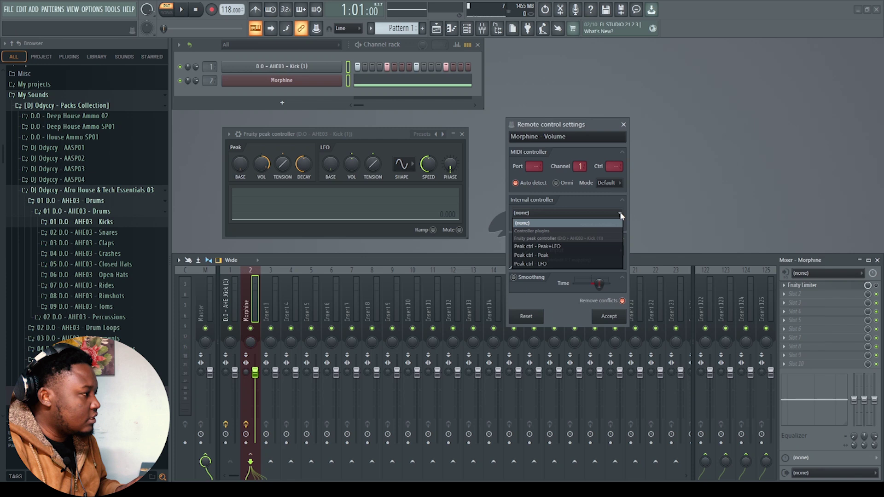
pyautogui.click(555, 254)
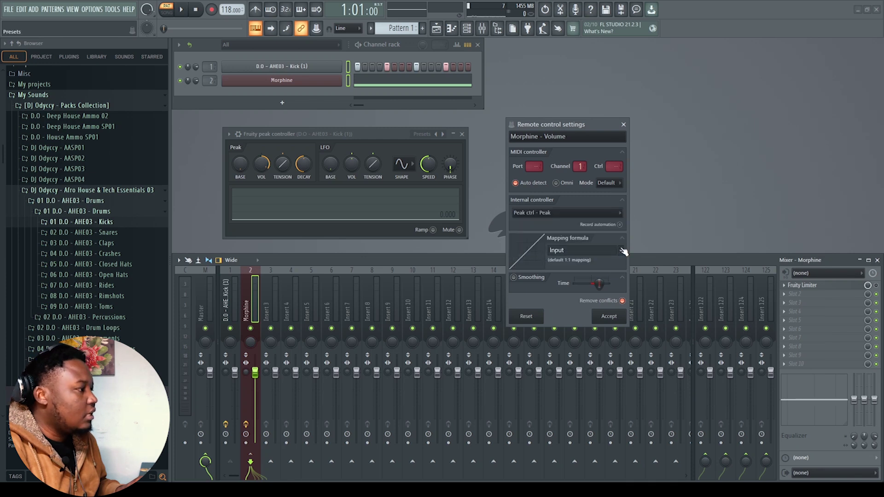
pyautogui.click(621, 250)
pyautogui.click(642, 277)
pyautogui.click(609, 317)
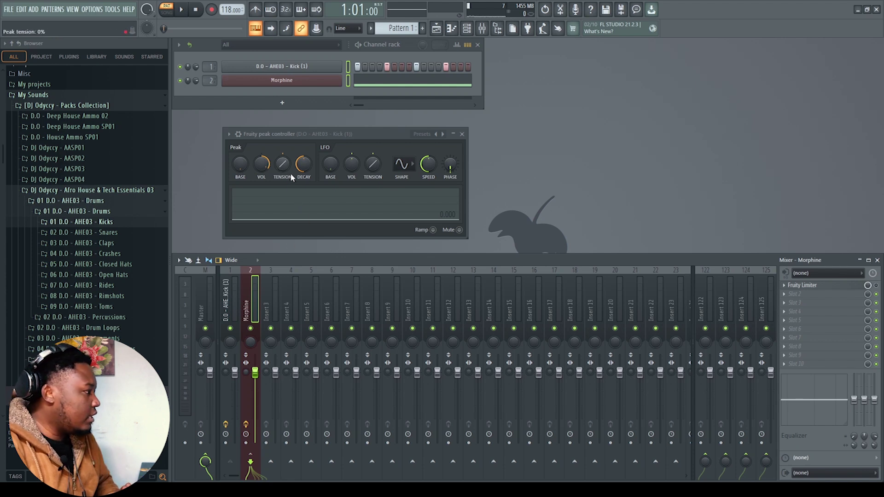
# Raise the peak controller's base level and adjust its peak amount, trying 1% and 200% while previewing the pattern.
pyautogui.moveTo(245, 164); pyautogui.dragTo(244, 153)
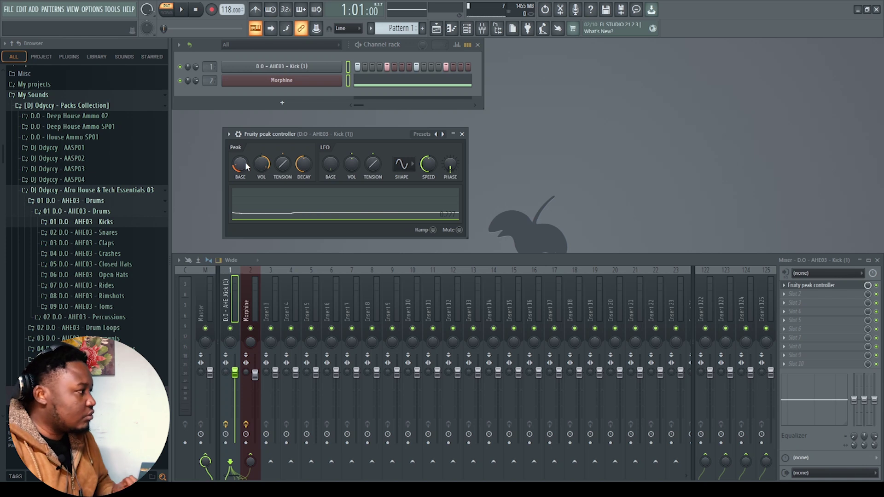
pyautogui.press('space')
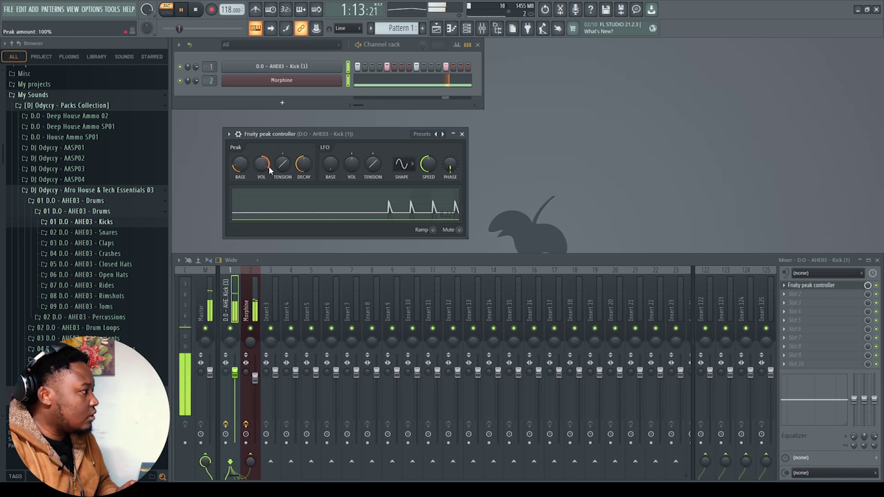
pyautogui.press('space')
pyautogui.moveTo(263, 164); pyautogui.dragTo(264, 193)
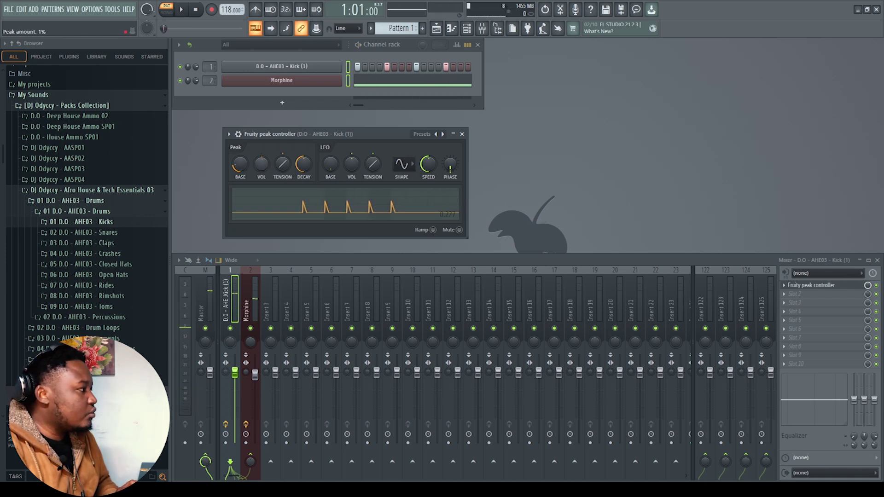
pyautogui.press('space')
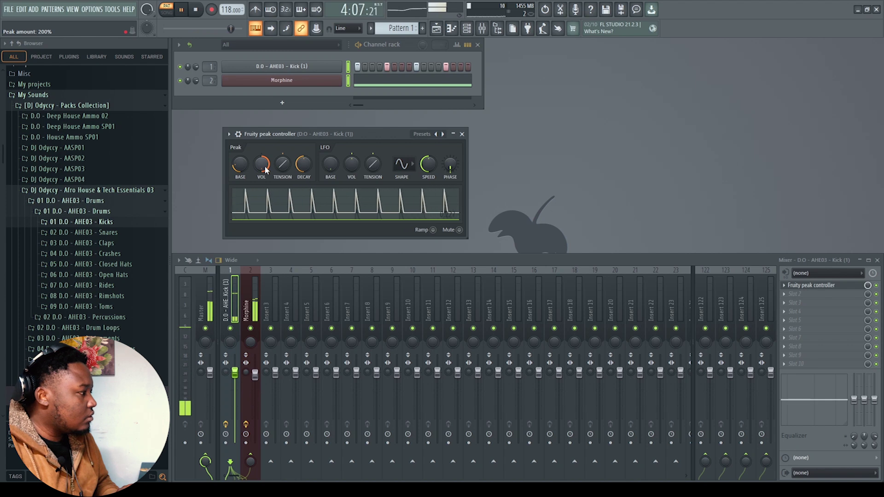
pyautogui.press('space')
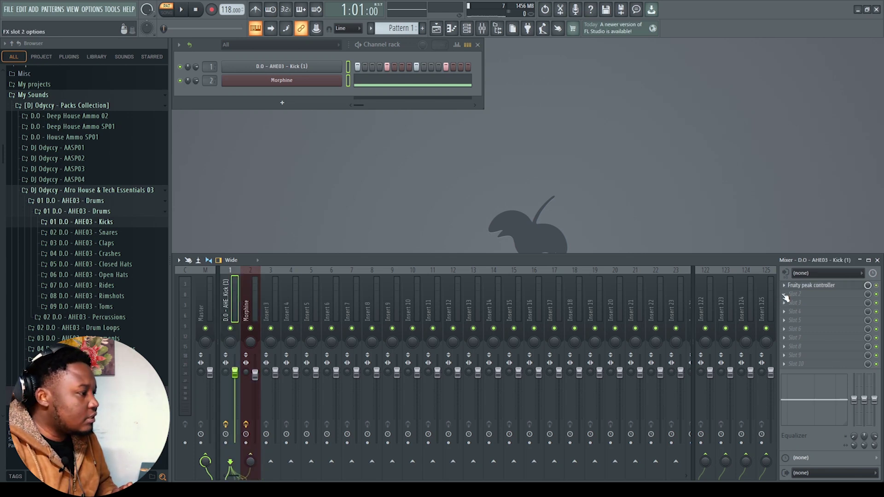
# Add a second Fruity Peak Controller to the kick track and Fruity Parametric EQ 2 to the Morphine track.
pyautogui.click(785, 298)
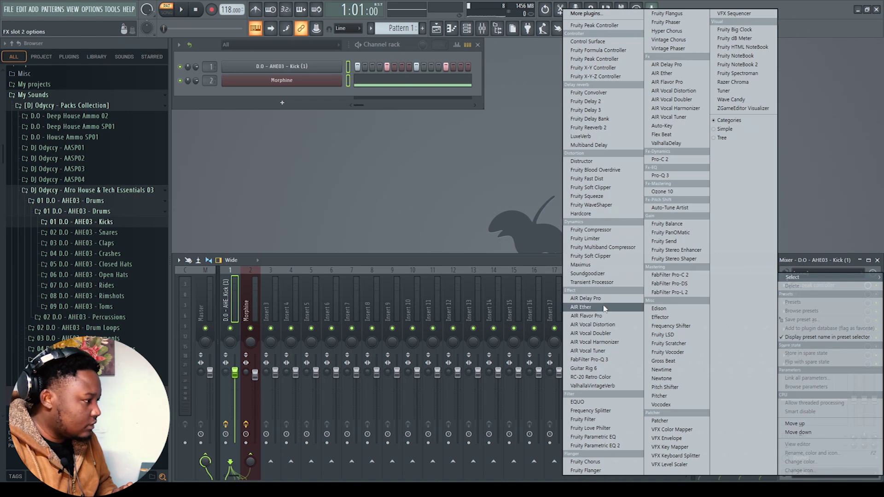
pyautogui.click(594, 59)
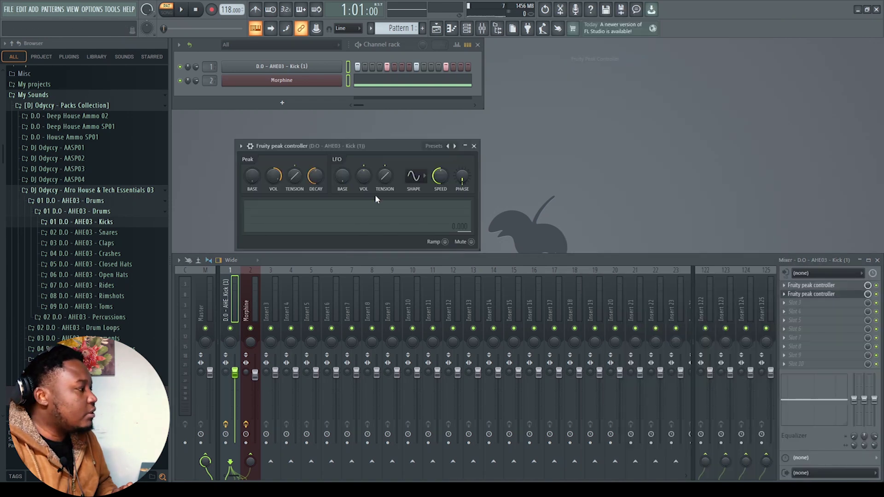
pyautogui.click(261, 309)
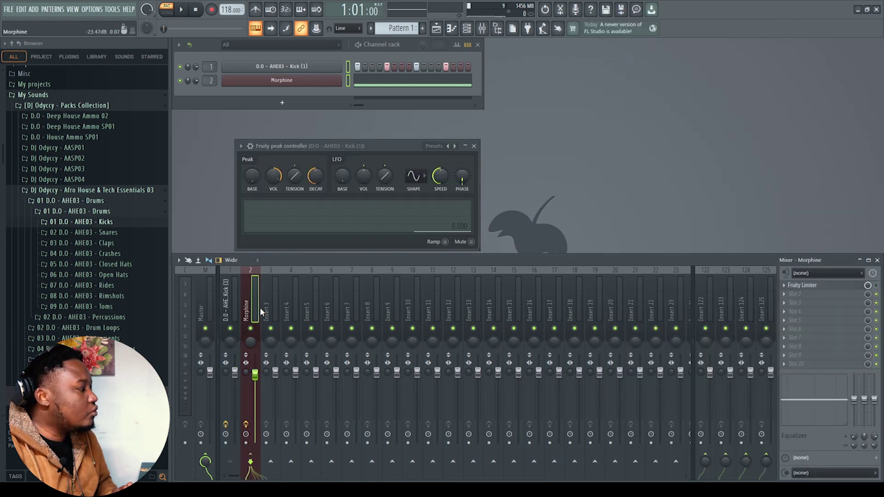
pyautogui.click(785, 297)
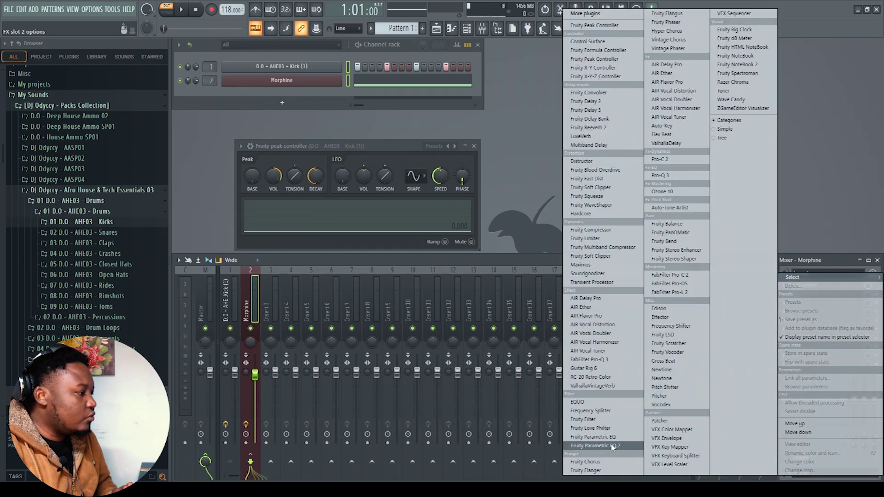
pyautogui.click(596, 445)
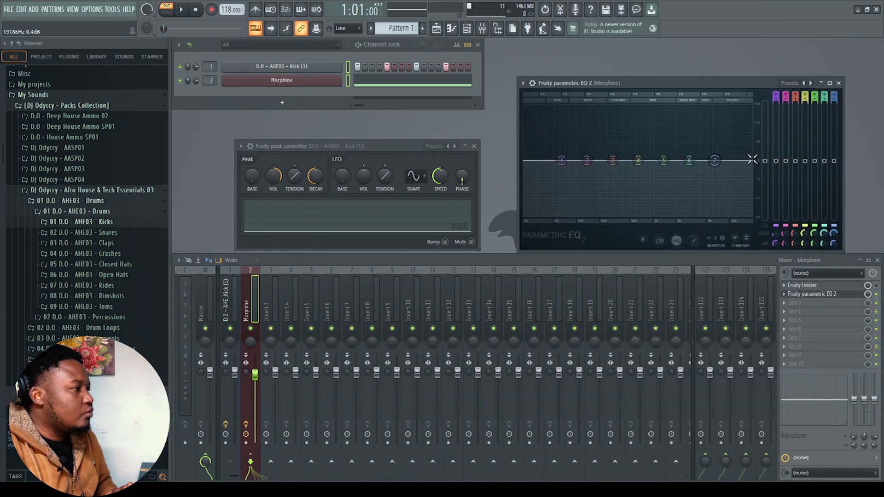
pyautogui.moveTo(562, 160)
pyautogui.mouseDown()
pyautogui.moveTo(561, 189)
pyautogui.moveTo(562, 165)
pyautogui.moveTo(564, 175)
pyautogui.mouseUp()
pyautogui.rightClick(564, 175)
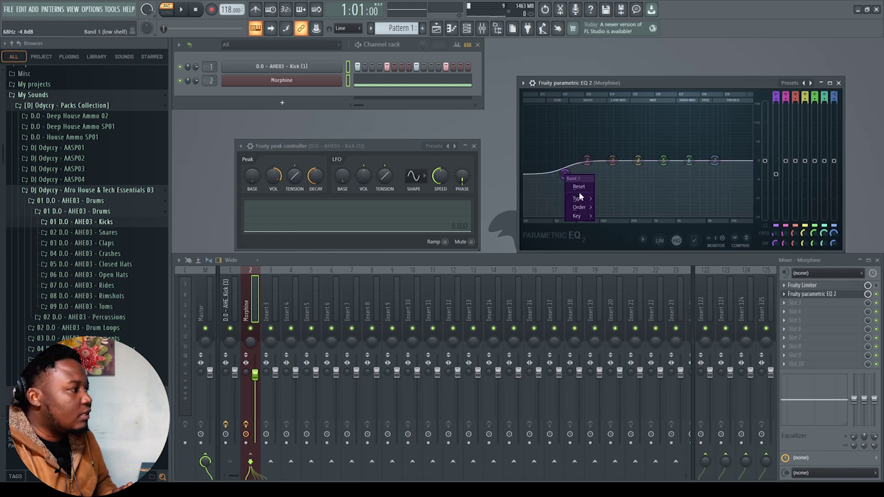
pyautogui.click(581, 187)
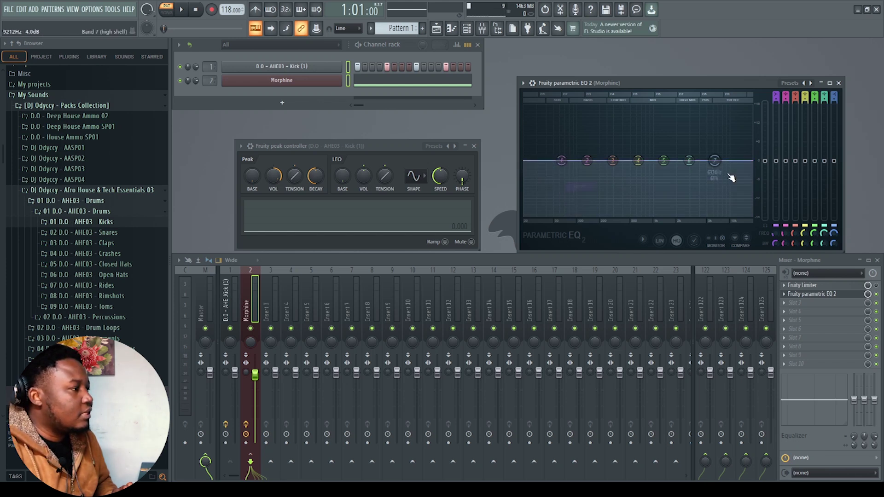
# Link the EQ's band 1 level to the second peak controller, using Peak ctrl - Peak with the Inverted mapping formula.
pyautogui.rightClick(777, 164)
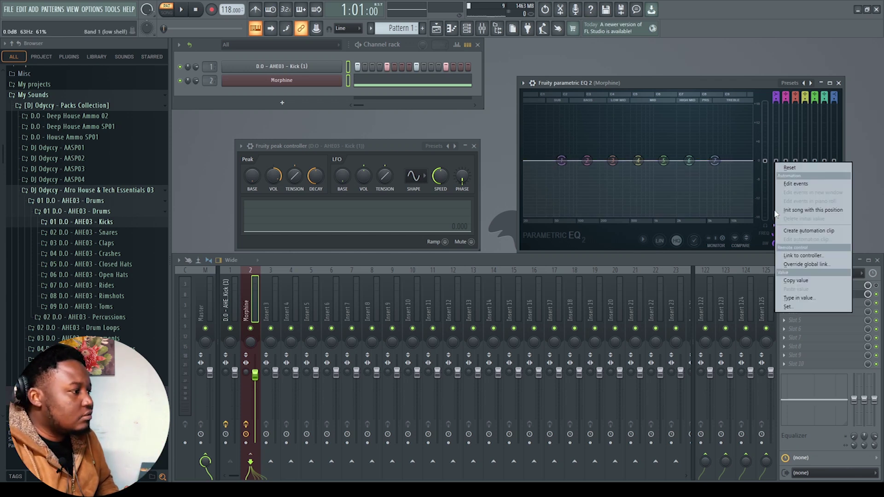
pyautogui.click(797, 256)
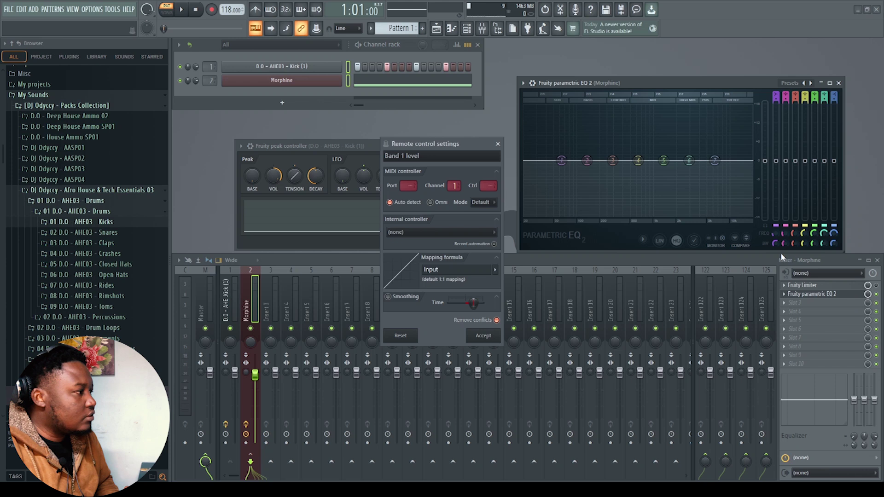
pyautogui.click(494, 232)
pyautogui.click(416, 304)
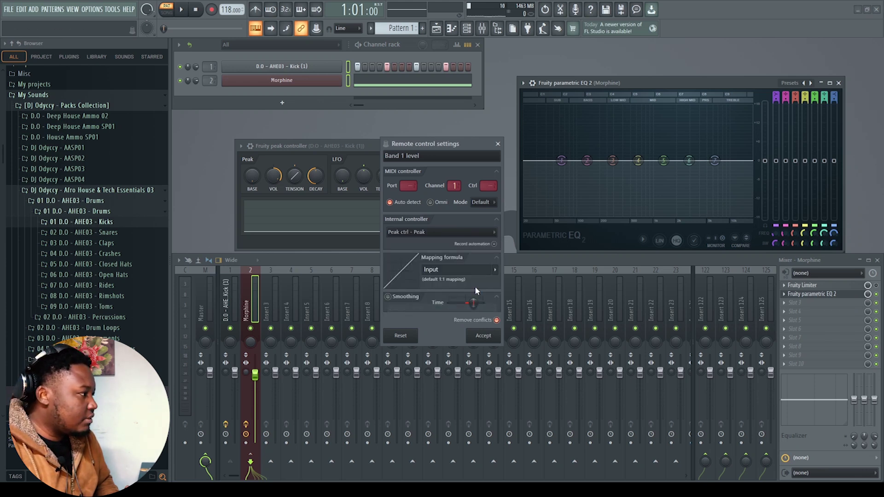
pyautogui.click(496, 271)
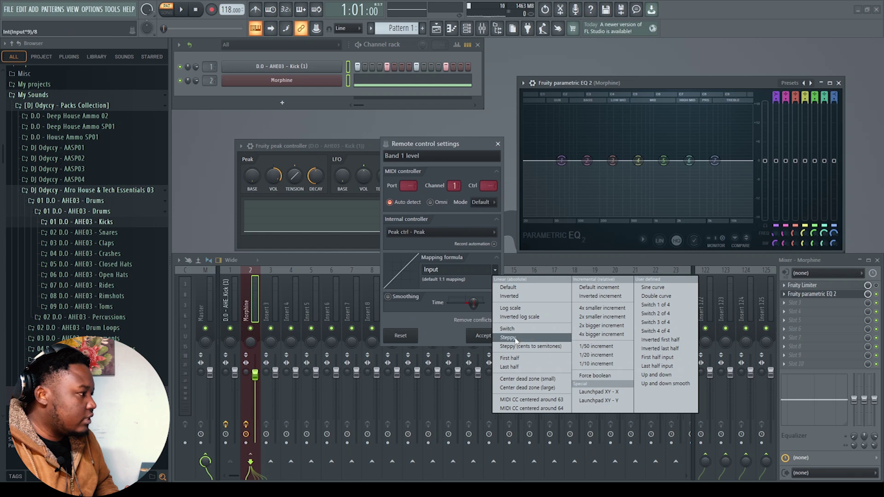
pyautogui.click(517, 296)
pyautogui.click(483, 336)
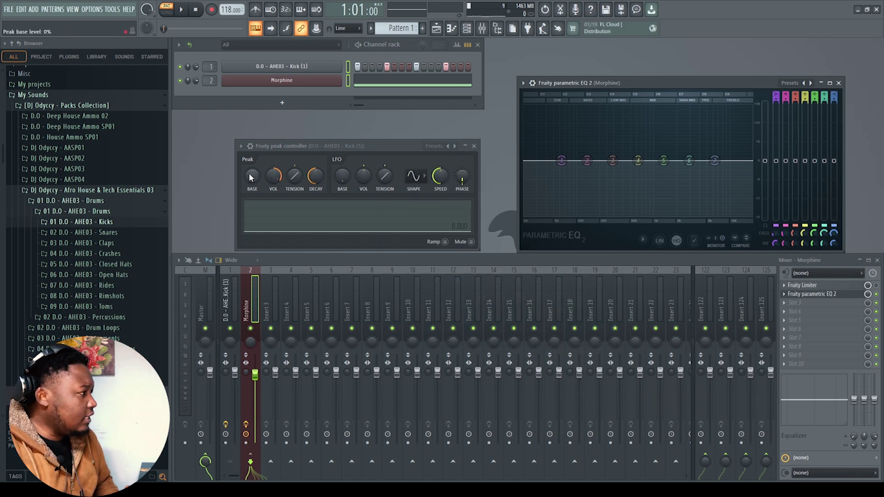
# Raise the second peak controller's base to an output of 0.500, adjust its peak amount while previewing, and close the plugin windows.
pyautogui.moveTo(247, 176); pyautogui.dragTo(246, 172)
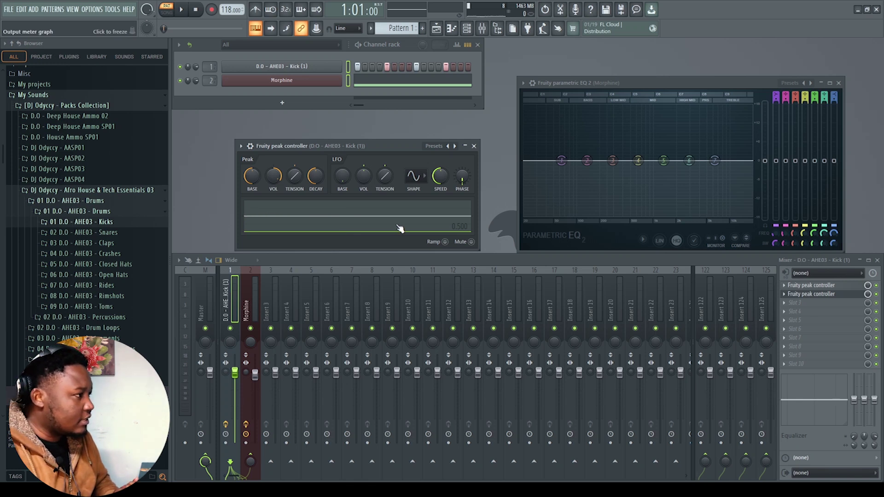
pyautogui.press('space')
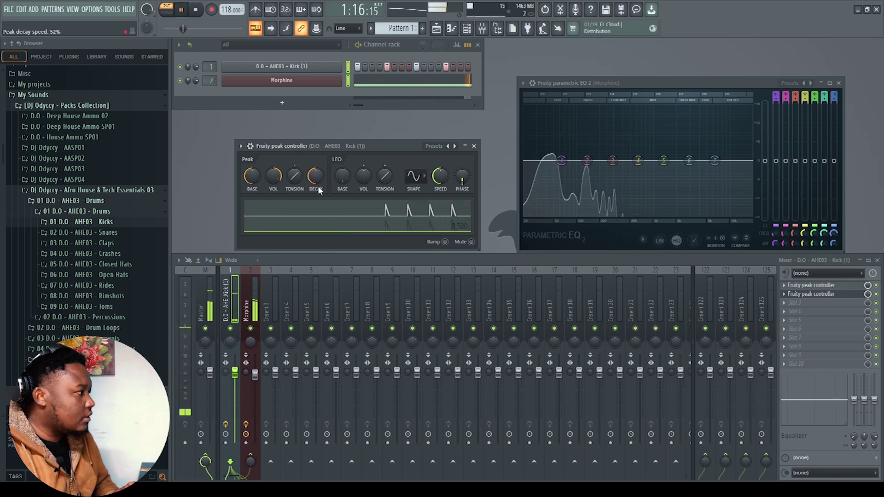
pyautogui.press('space')
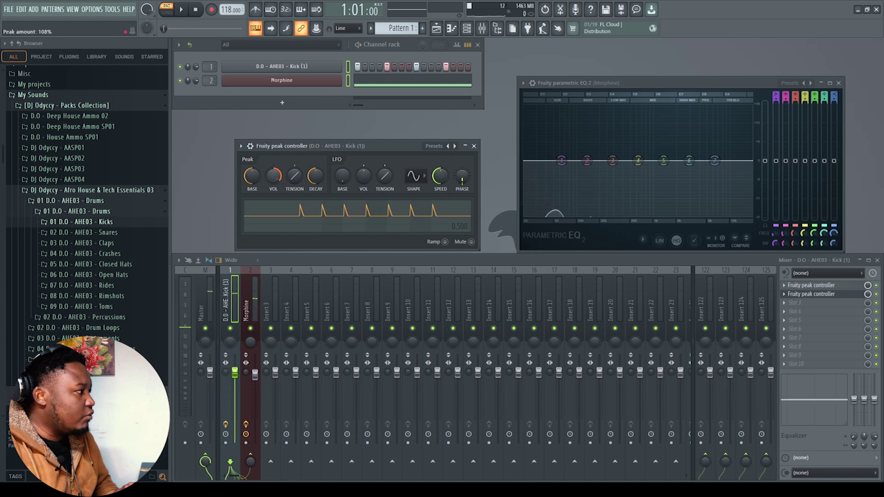
pyautogui.press('space')
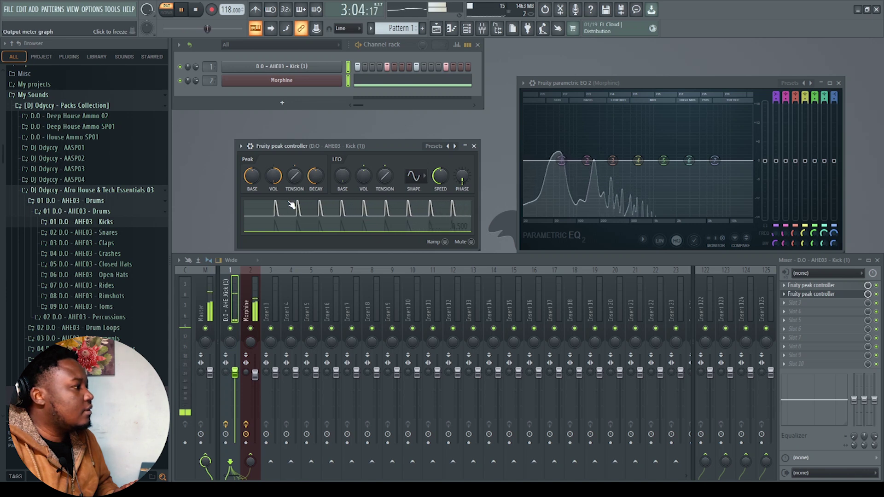
pyautogui.moveTo(277, 180)
pyautogui.mouseDown()
pyautogui.moveTo(278, 225)
pyautogui.moveTo(277, 184)
pyautogui.moveTo(277, 192)
pyautogui.mouseUp()
pyautogui.press('space')
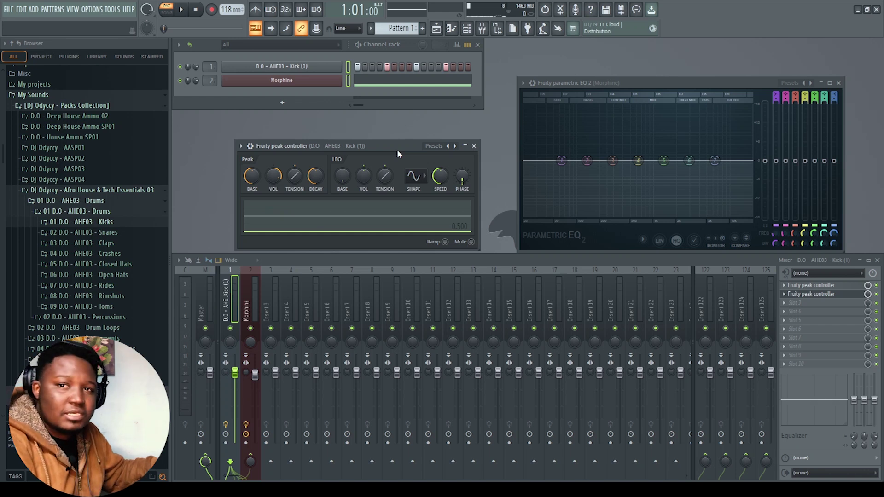
pyautogui.hotkey('alt', 'F12')
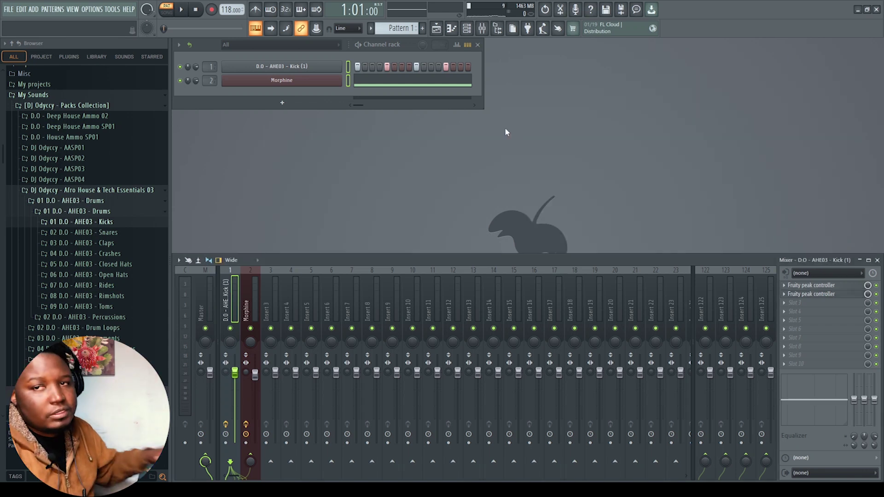